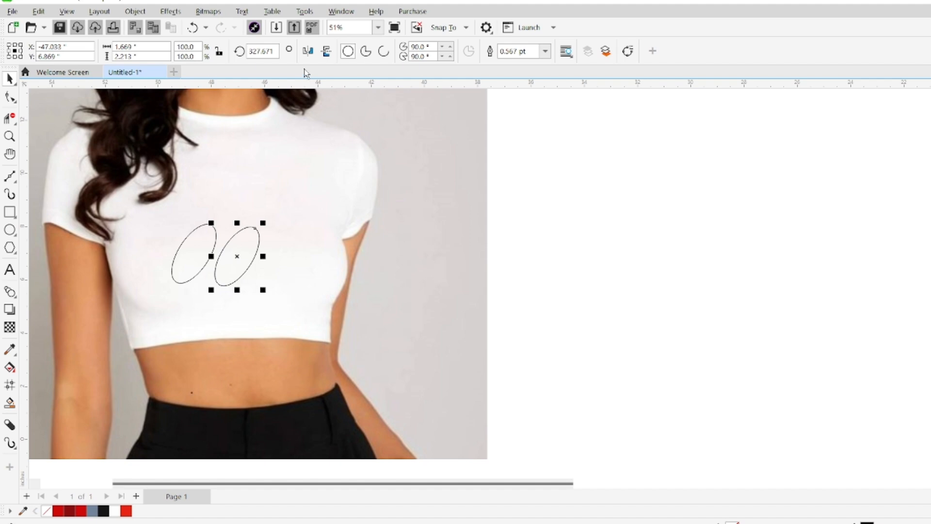
# Step: Mirror the second ellipse horizontally, overlap it with the first as a cross, and squash the pair to about 1.61 inches high
pyautogui.click(308, 51)
pyautogui.moveTo(234, 252); pyautogui.dragTo(195, 251)
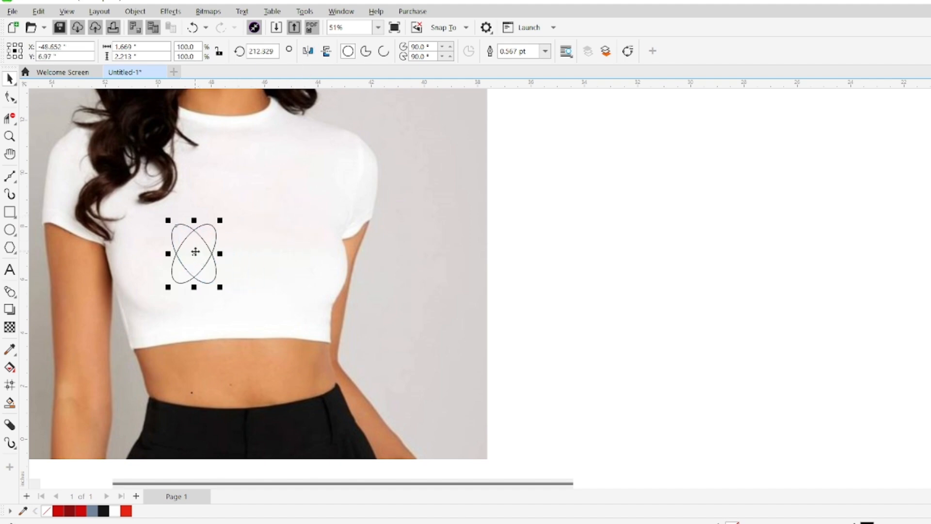
pyautogui.moveTo(504, 142); pyautogui.dragTo(149, 334)
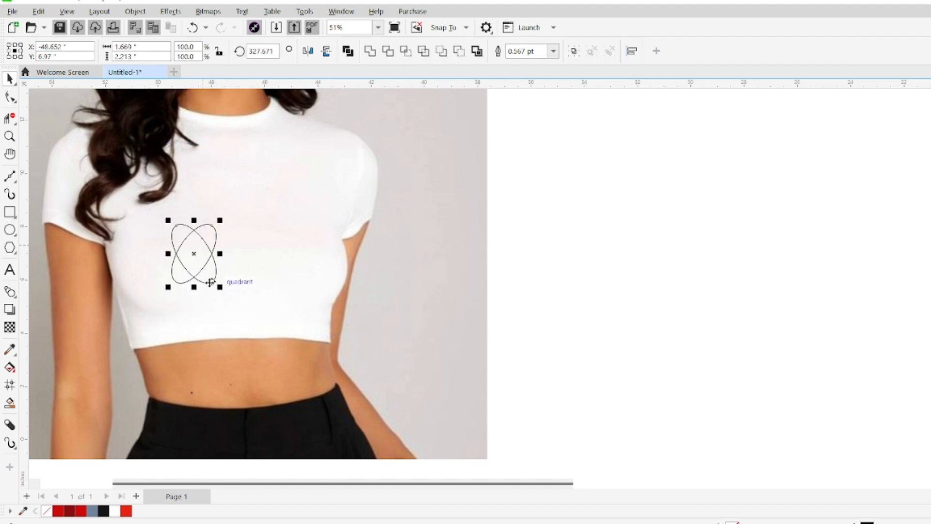
pyautogui.moveTo(194, 288); pyautogui.dragTo(193, 273)
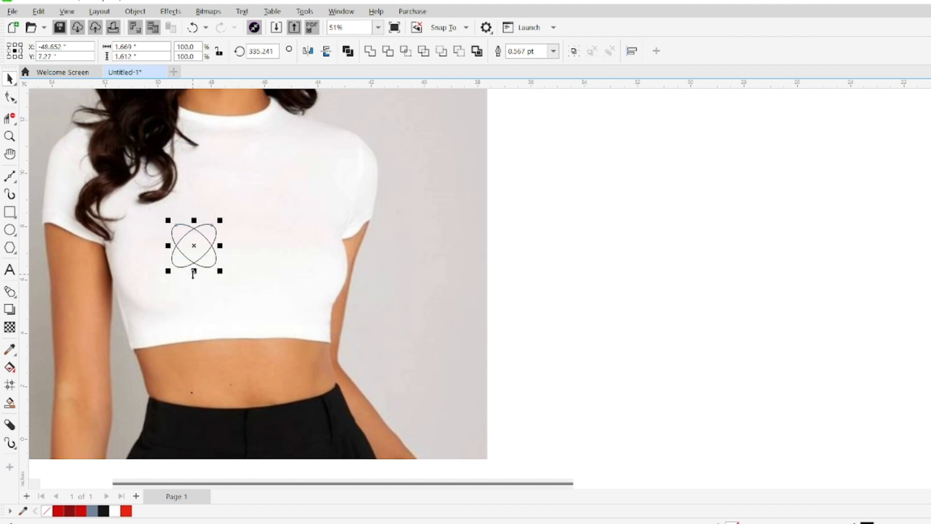
pyautogui.click(553, 216)
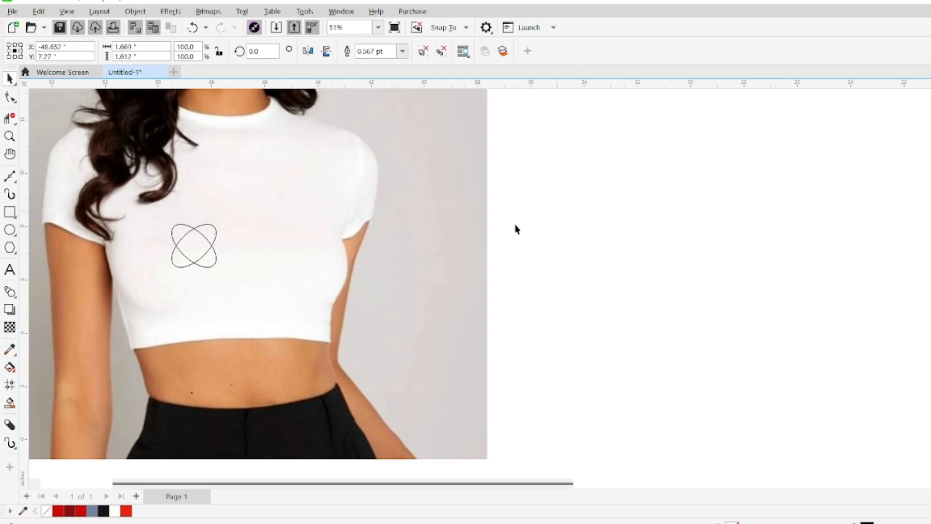
# Step: Delete the arcs crossing inside the top of the overlapping ellipses with Virtual Segment Delete, and smart-fill the heart-shaped area
pyautogui.click(10, 117)
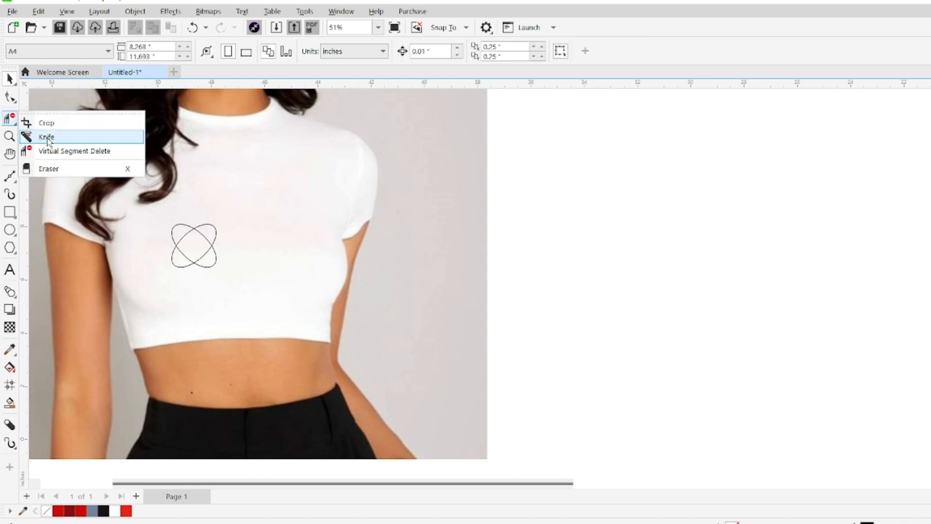
pyautogui.click(43, 167)
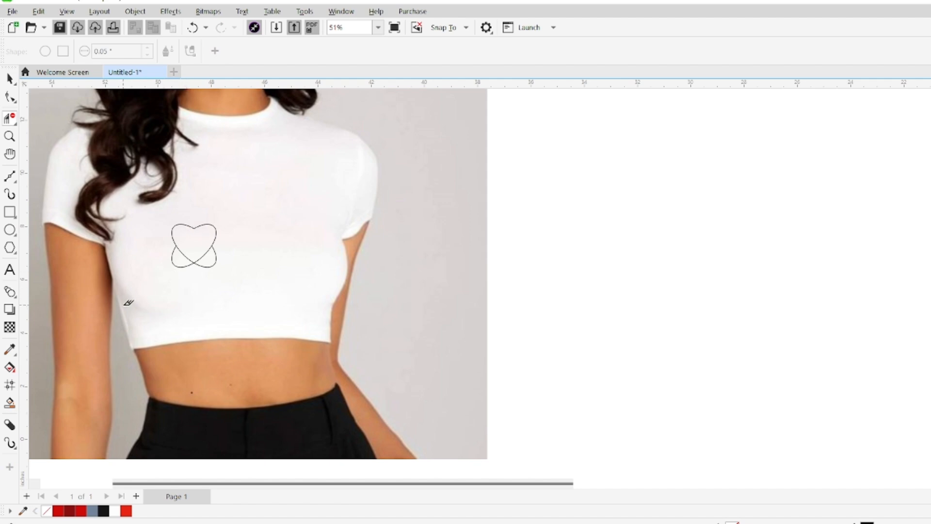
pyautogui.click(9, 404)
pyautogui.click(199, 244)
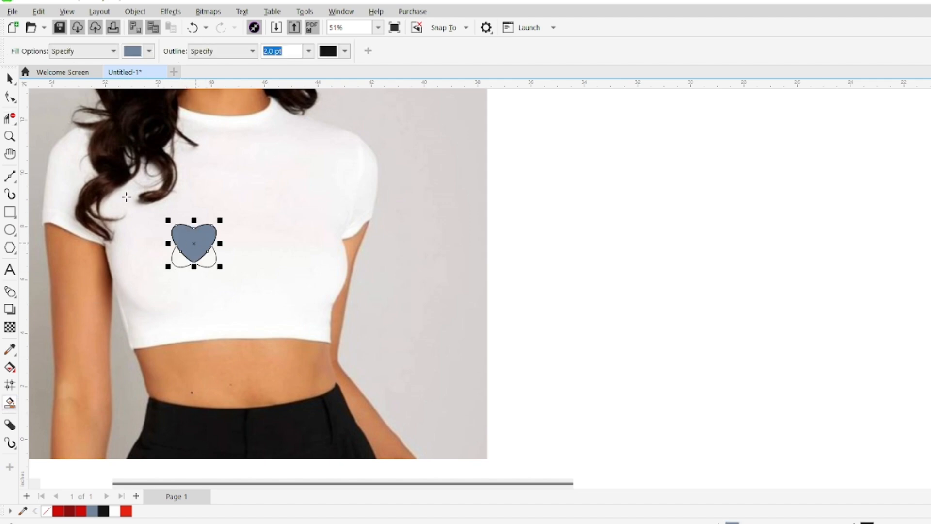
# Step: Separate the filled heart from the ellipse outlines, delete the outlines, and move the heart back onto the shirt's chest
pyautogui.click(10, 79)
pyautogui.moveTo(189, 228); pyautogui.dragTo(251, 224)
pyautogui.click(212, 264)
pyautogui.rightClick(211, 266)
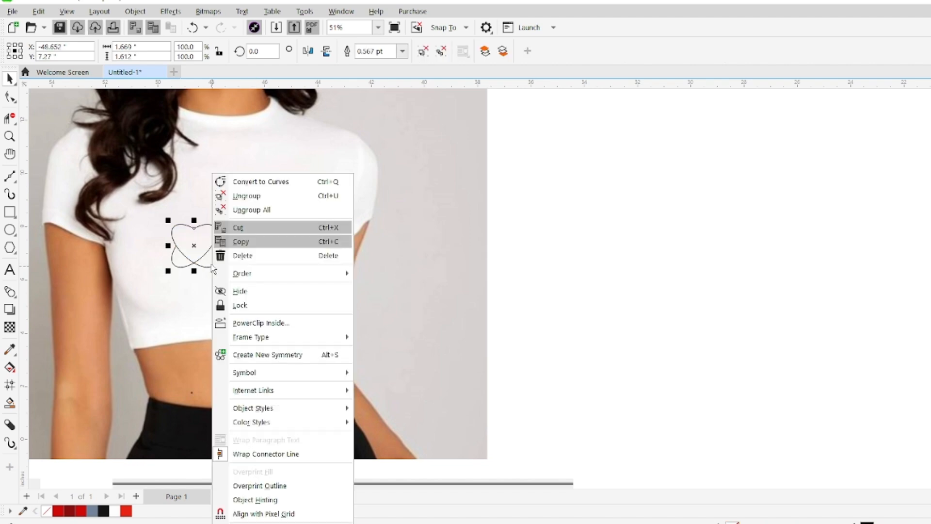
pyautogui.click(242, 259)
pyautogui.click(258, 243)
pyautogui.moveTo(257, 243); pyautogui.dragTo(206, 259)
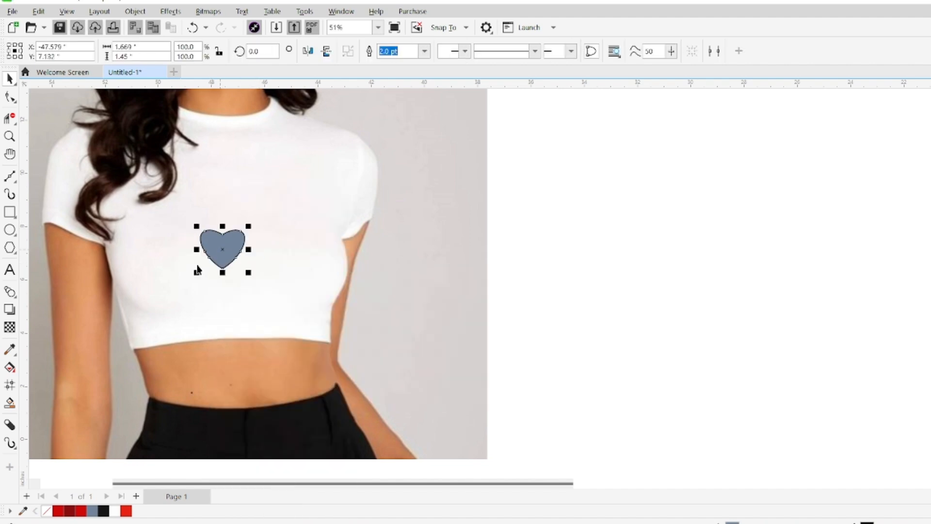
# Step: Remove the heart's outline and apply a linear gradient fill from black at the lower right to red at the upper left
pyautogui.click(125, 511)
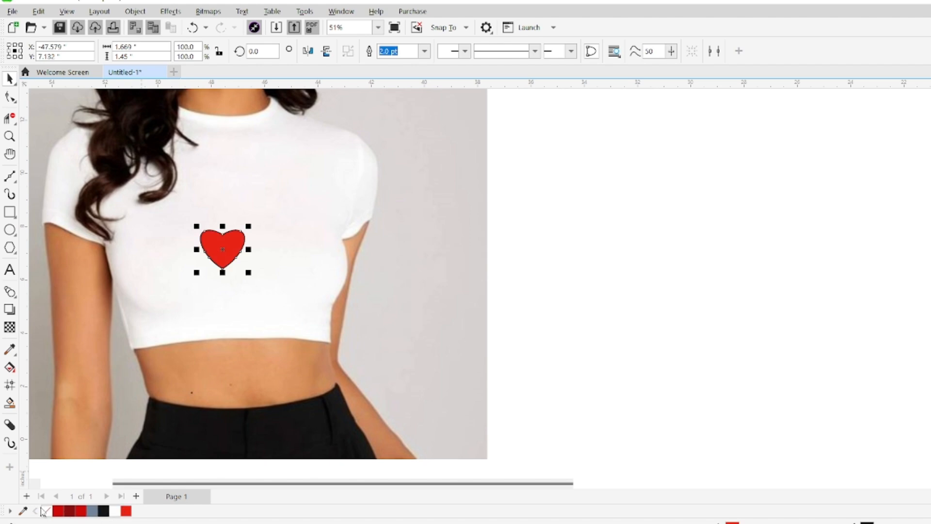
pyautogui.rightClick(47, 511)
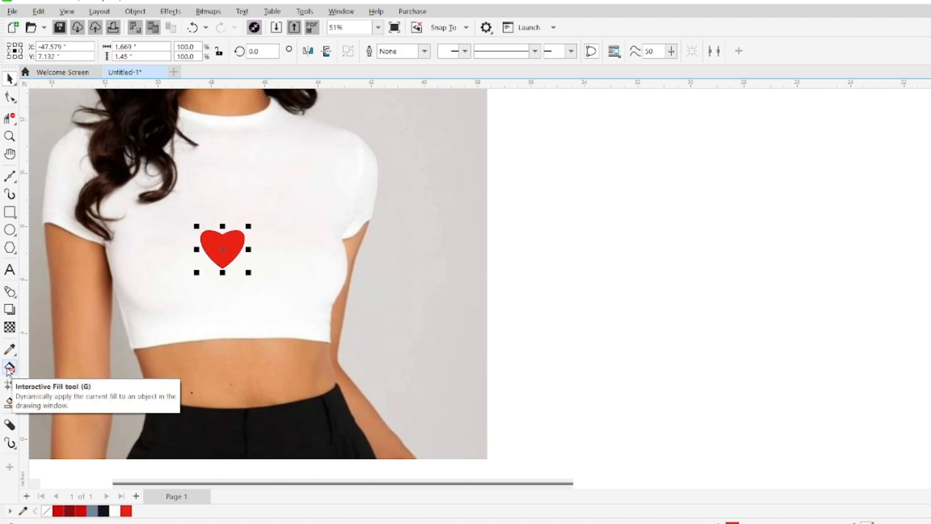
pyautogui.click(9, 370)
pyautogui.moveTo(268, 251); pyautogui.dragTo(189, 225)
pyautogui.moveTo(267, 251); pyautogui.dragTo(274, 268)
pyautogui.click(106, 511)
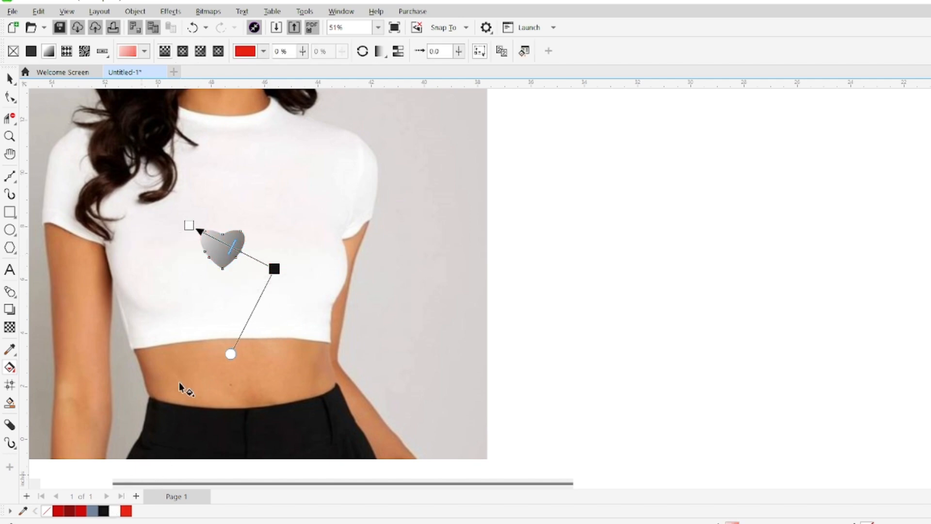
pyautogui.click(189, 225)
pyautogui.click(127, 511)
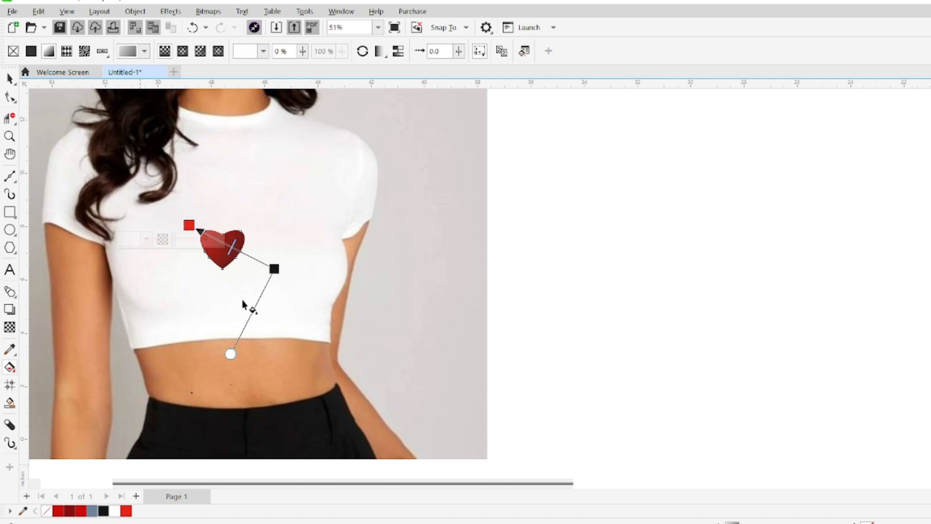
# Step: Adjust the gradient's end points so the heart is mostly bright red with dark shading towards its lower-right side
pyautogui.moveTo(189, 225); pyautogui.dragTo(209, 239)
pyautogui.moveTo(275, 269); pyautogui.dragTo(264, 284)
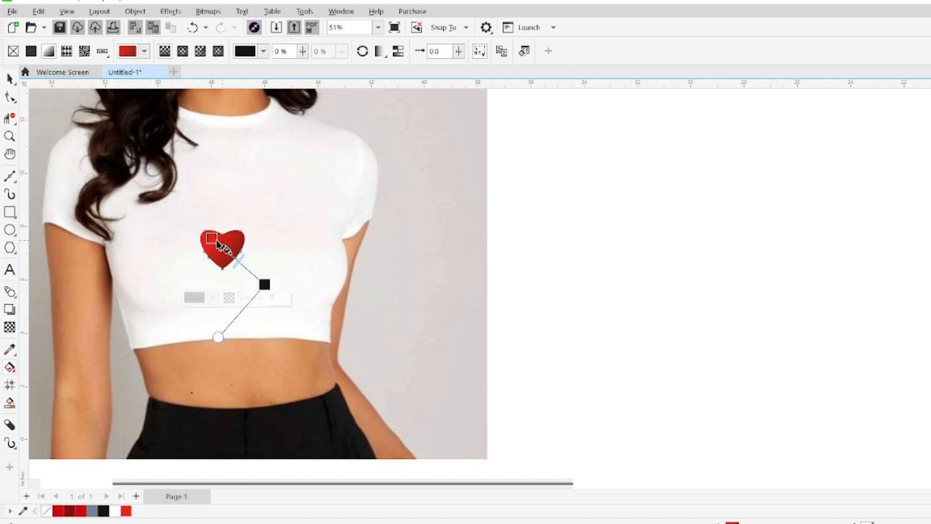
pyautogui.moveTo(223, 241); pyautogui.dragTo(261, 282)
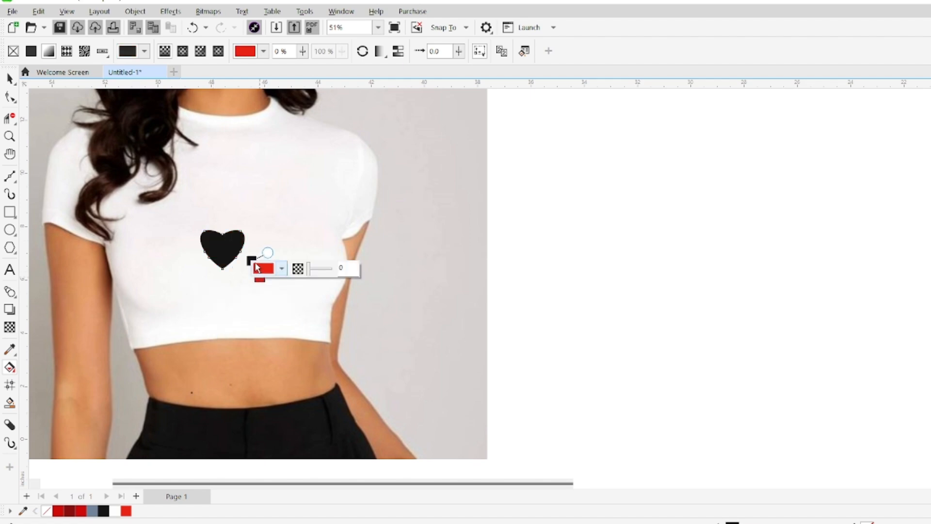
pyautogui.hotkey('ctrl', 'z')
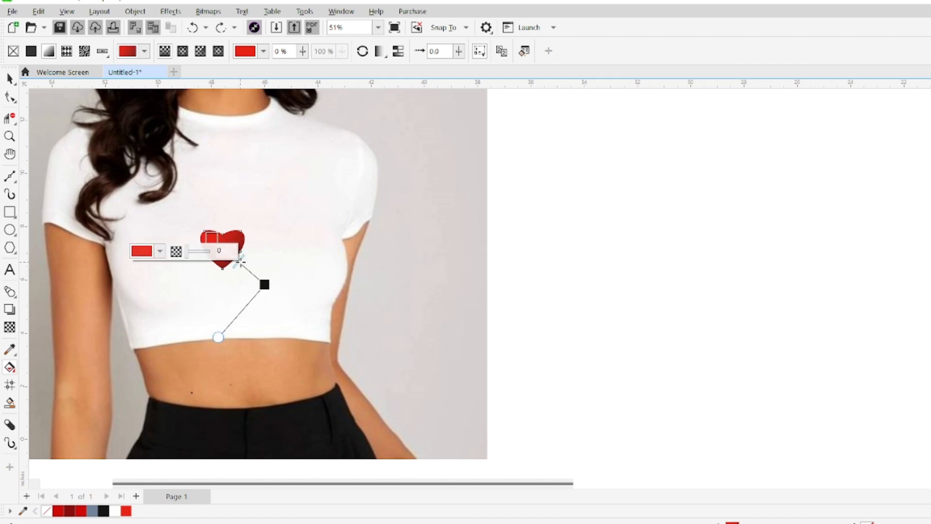
pyautogui.moveTo(211, 238)
pyautogui.mouseDown()
pyautogui.moveTo(199, 241)
pyautogui.moveTo(204, 231)
pyautogui.moveTo(213, 241)
pyautogui.mouseUp()
pyautogui.click(204, 232)
pyautogui.moveTo(265, 283); pyautogui.dragTo(262, 276)
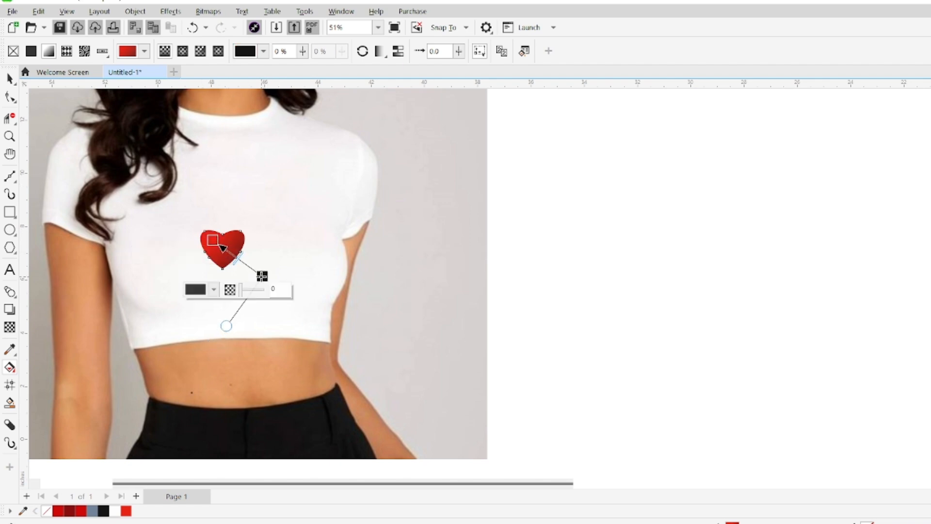
# Step: Enlarge the gradient heart proportionally and position it on the chest, left of the shirt's centre
pyautogui.click(10, 78)
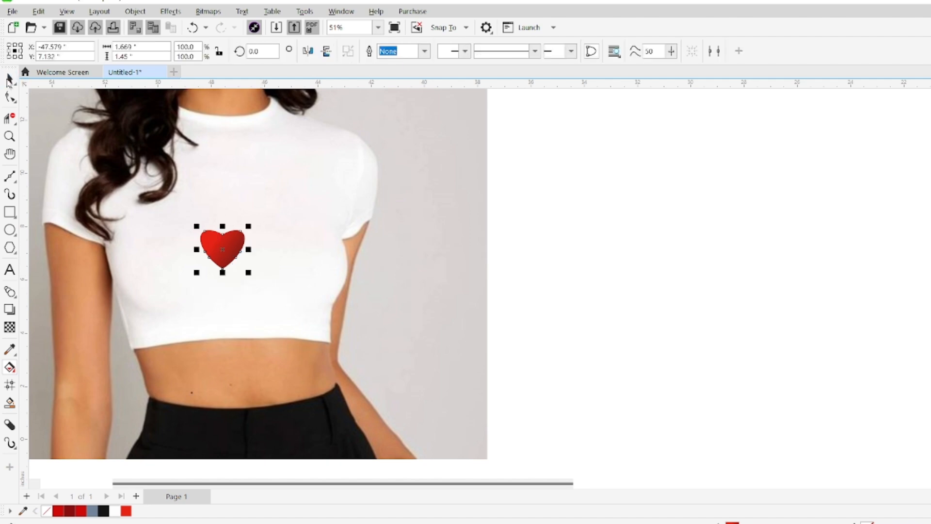
pyautogui.moveTo(249, 272); pyautogui.dragTo(265, 291)
pyautogui.moveTo(233, 258)
pyautogui.mouseDown()
pyautogui.moveTo(210, 240)
pyautogui.moveTo(240, 257)
pyautogui.mouseUp()
# Step: Smooth the heart by deleting the extra nodes on its sides and upper lobes with the Shape tool, keeping the notch and tip
pyautogui.click(10, 97)
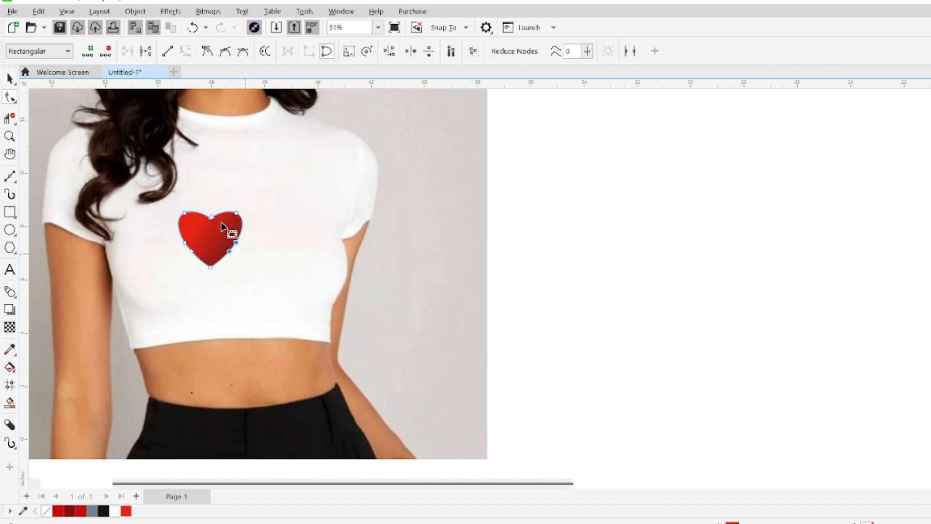
pyautogui.click(106, 52)
pyautogui.moveTo(158, 225); pyautogui.dragTo(211, 257)
pyautogui.click(106, 51)
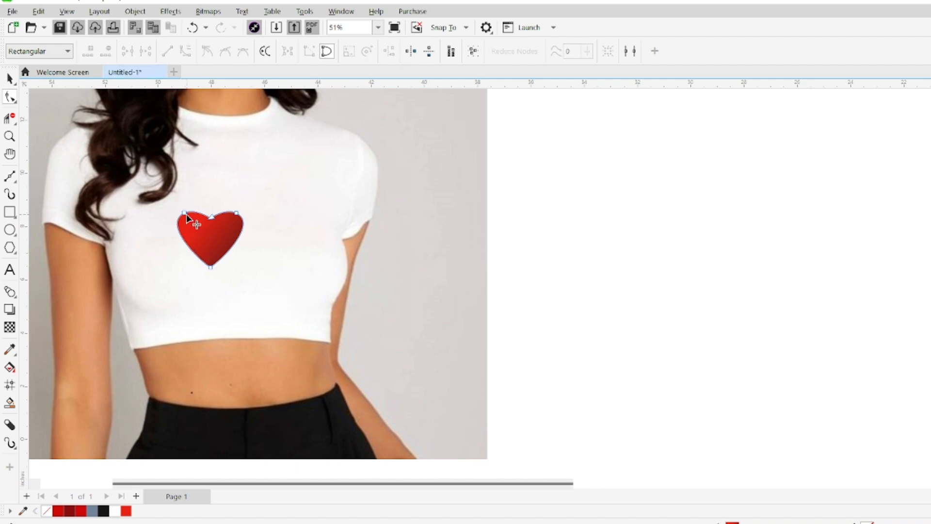
pyautogui.click(237, 213)
pyautogui.press('Delete')
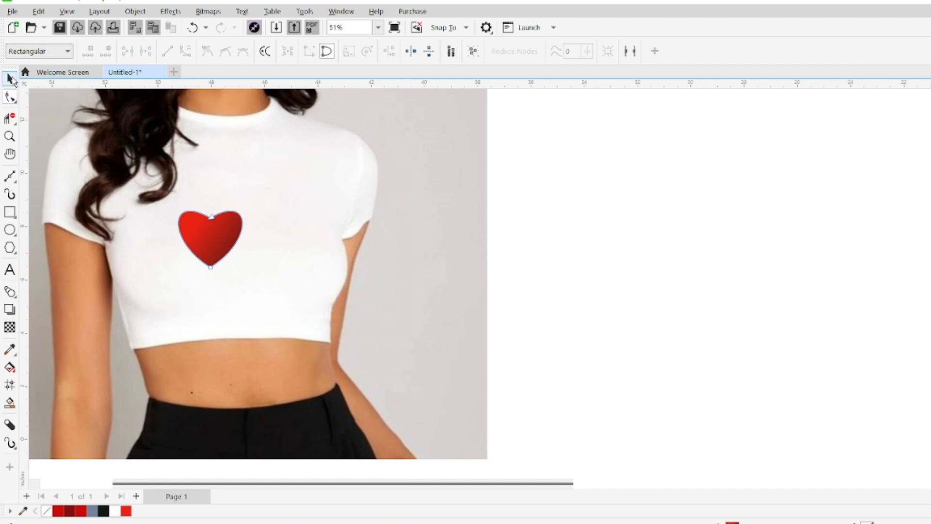
# Step: Make two smaller copies of the heart, about 2.02 inches wide, stepping diagonally down to the right
pyautogui.click(10, 79)
pyautogui.moveTo(223, 241); pyautogui.dragTo(266, 278)
pyautogui.click(272, 282)
pyautogui.click(238, 247)
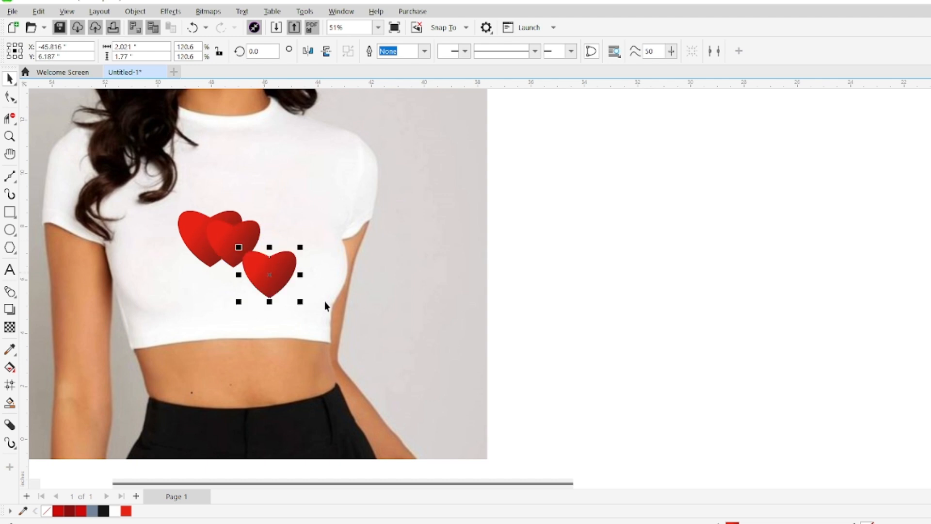
# Step: Resize and reposition the two smaller hearts so all three overlap in a descending diagonal row
pyautogui.moveTo(303, 303); pyautogui.dragTo(246, 318)
pyautogui.click(245, 261)
pyautogui.moveTo(266, 271); pyautogui.dragTo(269, 275)
pyautogui.click(257, 320)
pyautogui.moveTo(274, 342); pyautogui.dragTo(279, 347)
pyautogui.moveTo(242, 240)
pyautogui.mouseDown()
pyautogui.moveTo(308, 283)
pyautogui.moveTo(245, 250)
pyautogui.mouseUp()
pyautogui.moveTo(260, 327); pyautogui.dragTo(273, 264)
# Step: Group the three hearts, scale the group to about 3.98 by 2.6 inches, and move it slightly up the chest
pyautogui.moveTo(551, 145); pyautogui.dragTo(340, 307)
pyautogui.moveTo(172, 309); pyautogui.dragTo(168, 308)
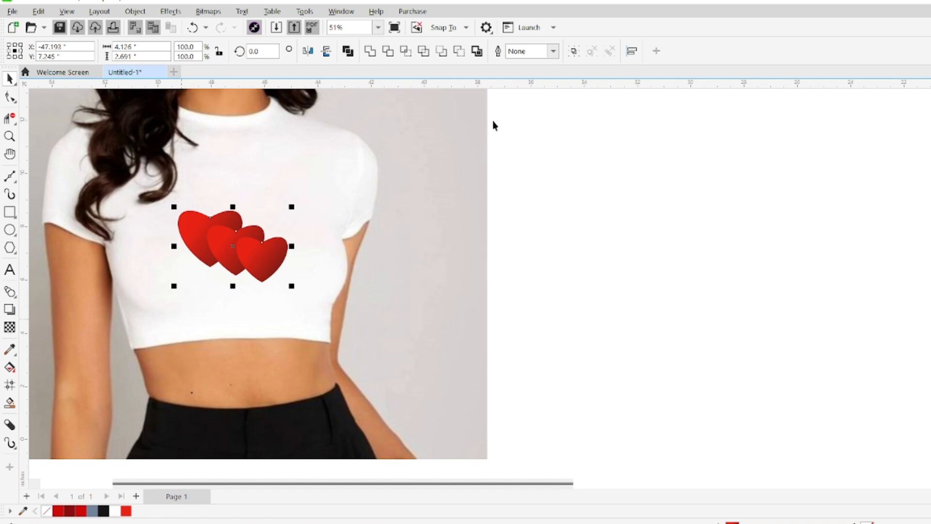
pyautogui.moveTo(293, 288); pyautogui.dragTo(289, 285)
pyautogui.moveTo(227, 247)
pyautogui.mouseDown()
pyautogui.moveTo(237, 372)
pyautogui.moveTo(226, 240)
pyautogui.mouseUp()
pyautogui.click(226, 240)
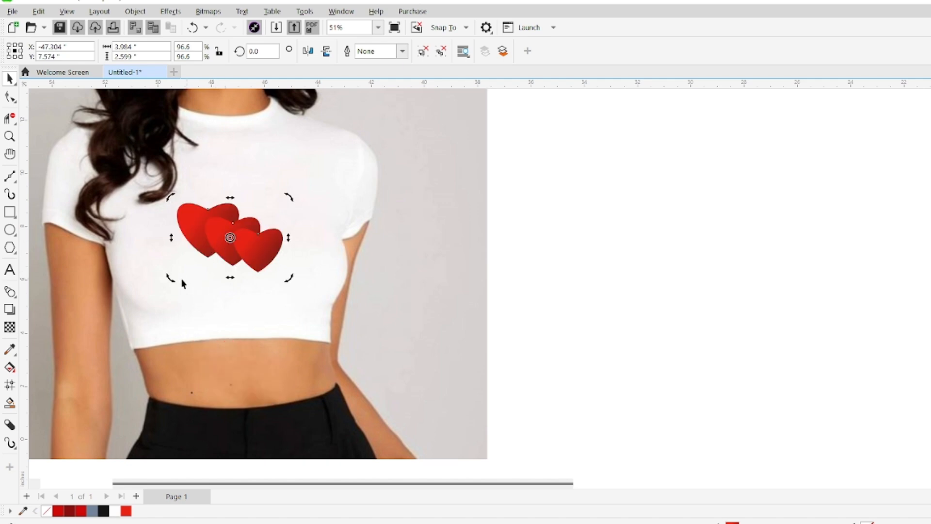
# Step: Rotate the group of hearts slightly counterclockwise and deselect it
pyautogui.moveTo(171, 280); pyautogui.dragTo(170, 285)
pyautogui.click(369, 240)
pyautogui.click(251, 250)
pyautogui.click(447, 264)
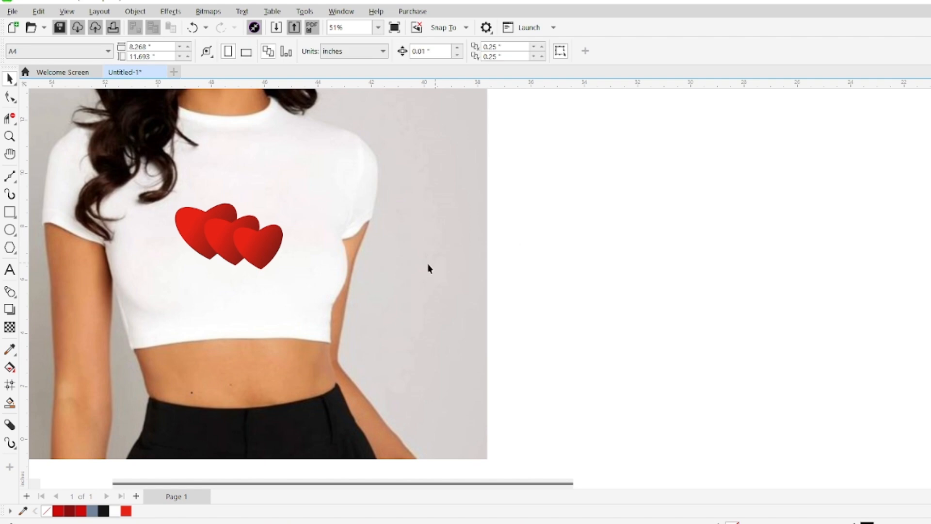
# Step: Add the text "Lovely" on the shirt below the hearts
pyautogui.click(9, 269)
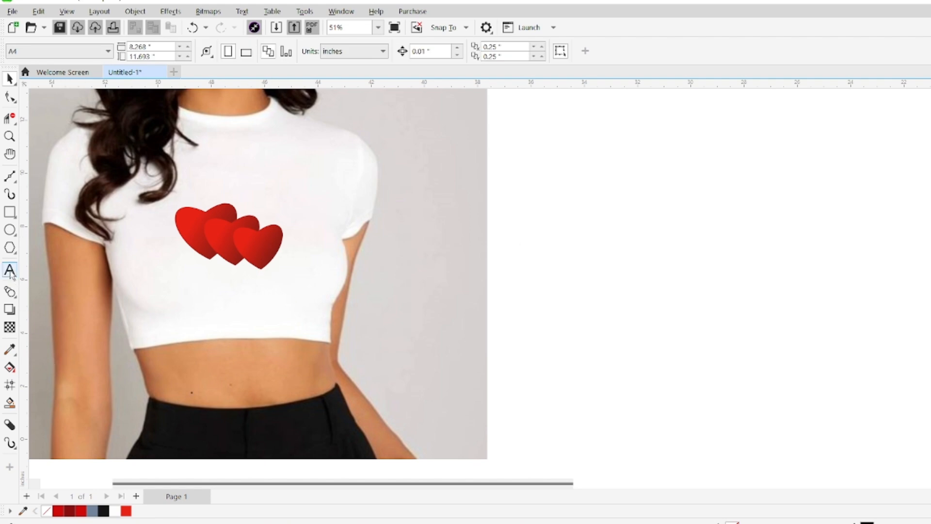
pyautogui.click(159, 307)
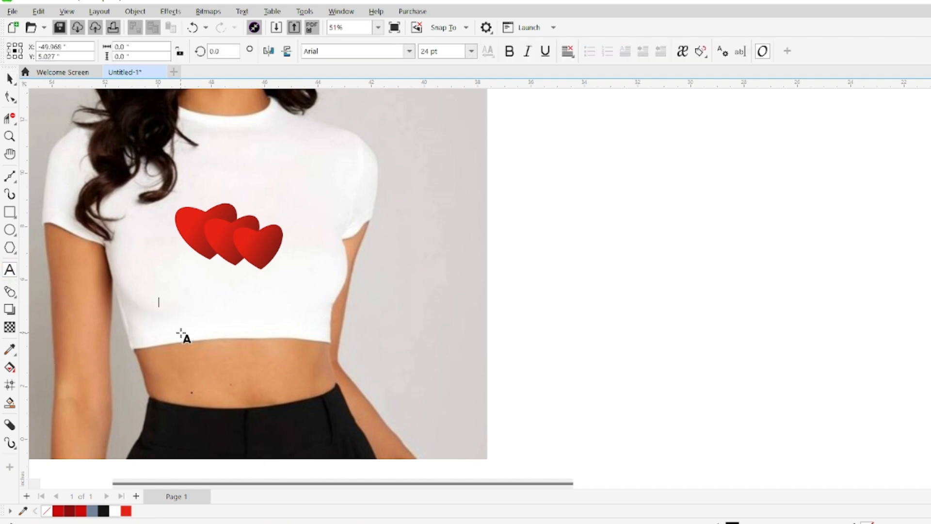
pyautogui.write('Lo')
pyautogui.press('BackSpace')
pyautogui.press('BackSpace')
pyautogui.press('Escape')
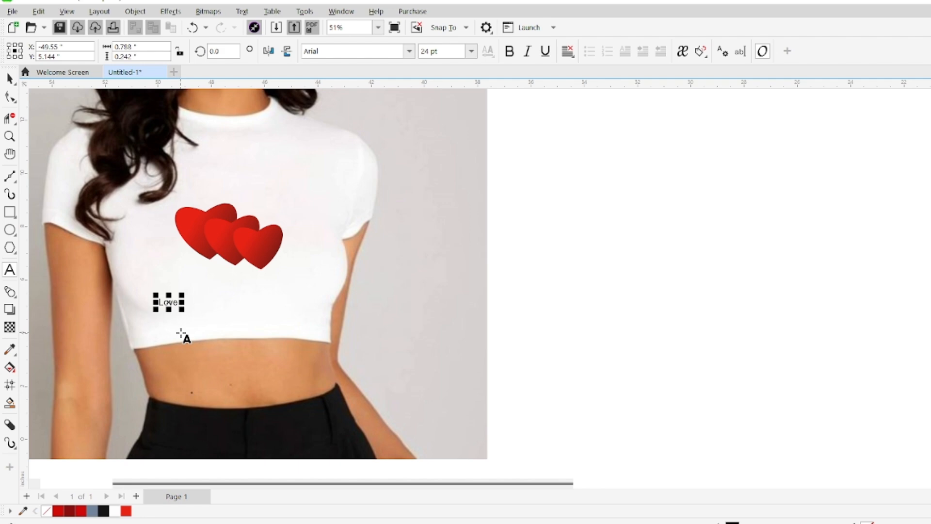
pyautogui.press('BackSpace')
pyautogui.press('BackSpace')
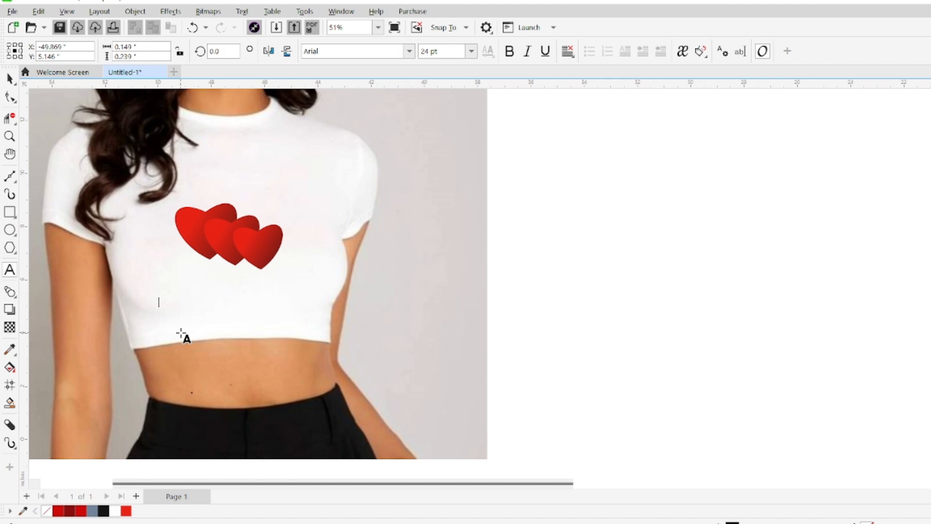
pyautogui.write('ov')
pyautogui.press('Escape')
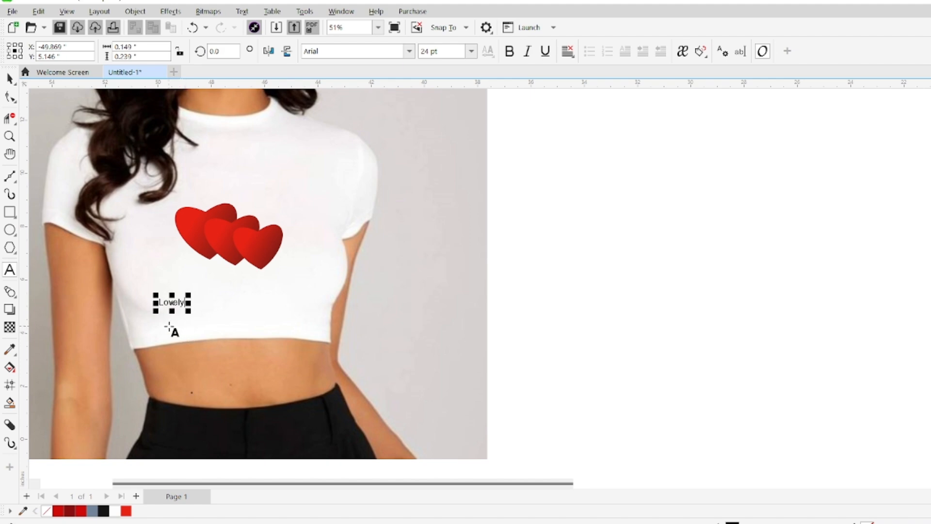
# Step: Add a separate text "Heart" just below the word Lovely
pyautogui.click(169, 322)
pyautogui.write('He')
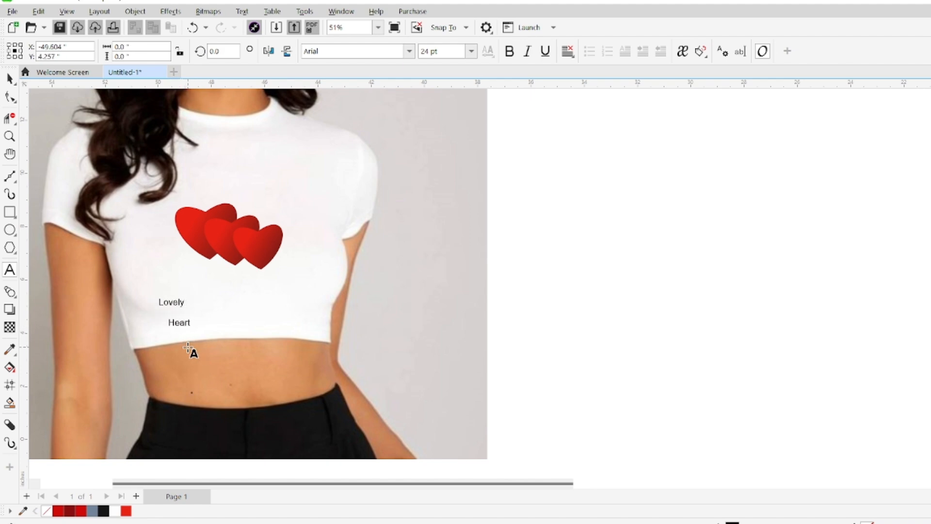
pyautogui.write('art')
pyautogui.press('Escape')
# Step: Set both words in the Freestyle Script font and enlarge them to about 70.9 pt
pyautogui.click(10, 78)
pyautogui.click(432, 348)
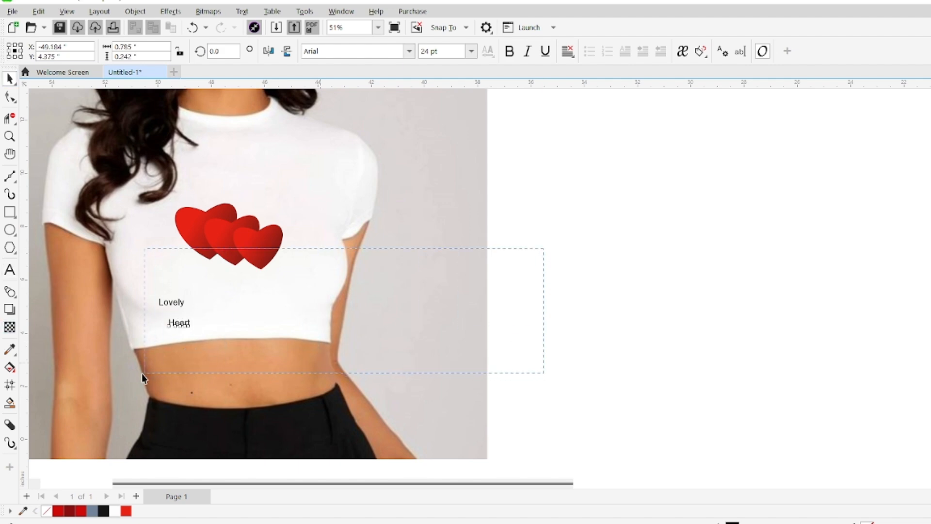
pyautogui.moveTo(143, 373); pyautogui.dragTo(148, 375)
pyautogui.click(409, 52)
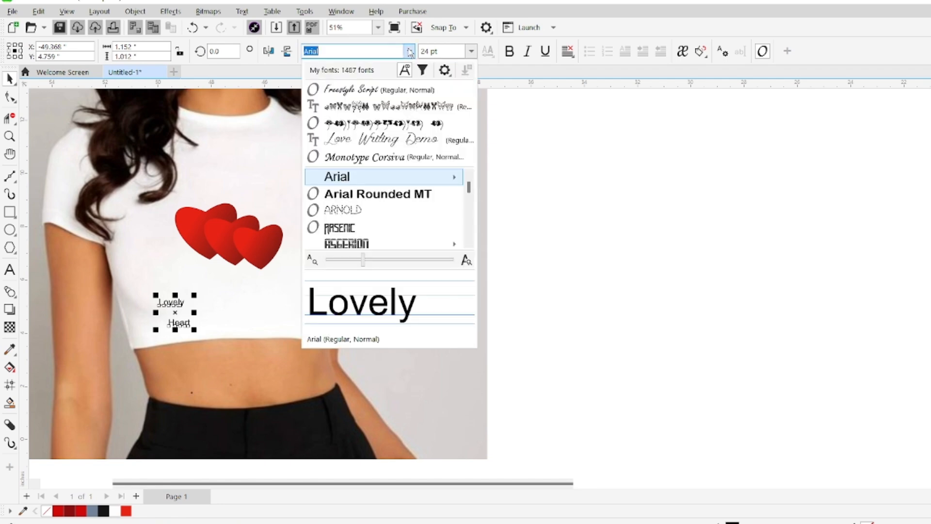
pyautogui.click(364, 89)
pyautogui.moveTo(193, 337); pyautogui.dragTo(260, 385)
# Step: Place the word Lovely above the hearts and Heart below them, each rotated about 4.12°
pyautogui.click(526, 322)
pyautogui.moveTo(196, 318); pyautogui.dragTo(192, 198)
pyautogui.click(224, 200)
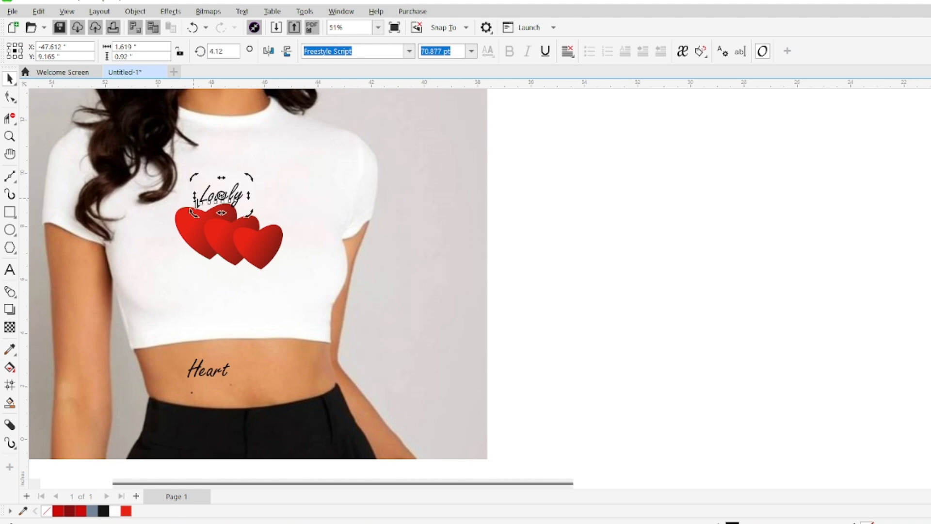
pyautogui.moveTo(210, 370); pyautogui.dragTo(241, 281)
pyautogui.click(240, 278)
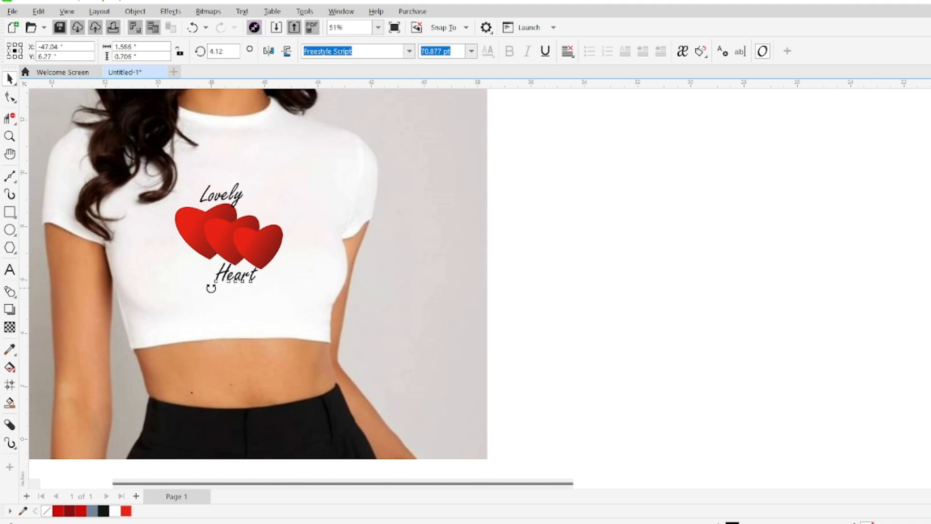
# Step: Rotate the word Heart to about 6.25° and move it down near the shirt's hem, clear of the hearts
pyautogui.click(575, 212)
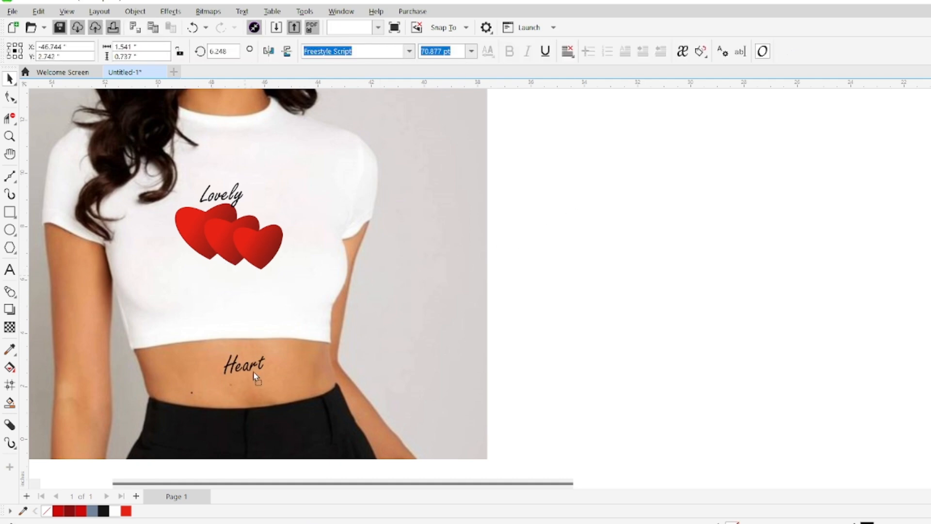
pyautogui.moveTo(255, 376); pyautogui.dragTo(575, 225)
pyautogui.press('Delete')
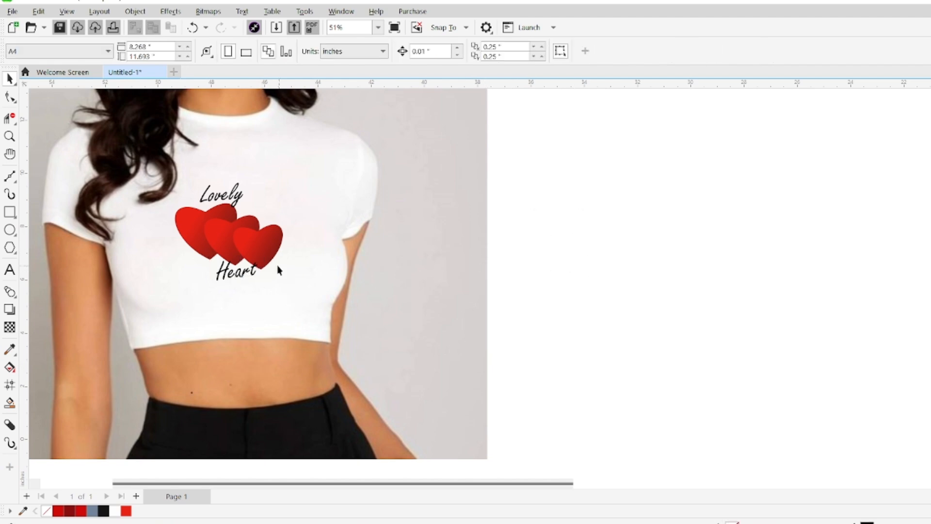
pyautogui.moveTo(249, 273); pyautogui.dragTo(249, 324)
pyautogui.moveTo(257, 247); pyautogui.dragTo(304, 329)
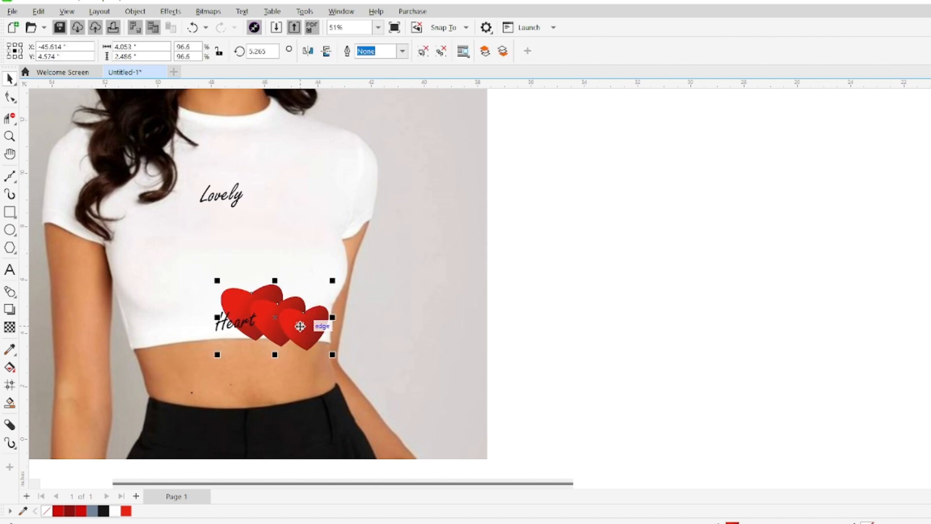
pyautogui.hotkey('ctrl', 'z')
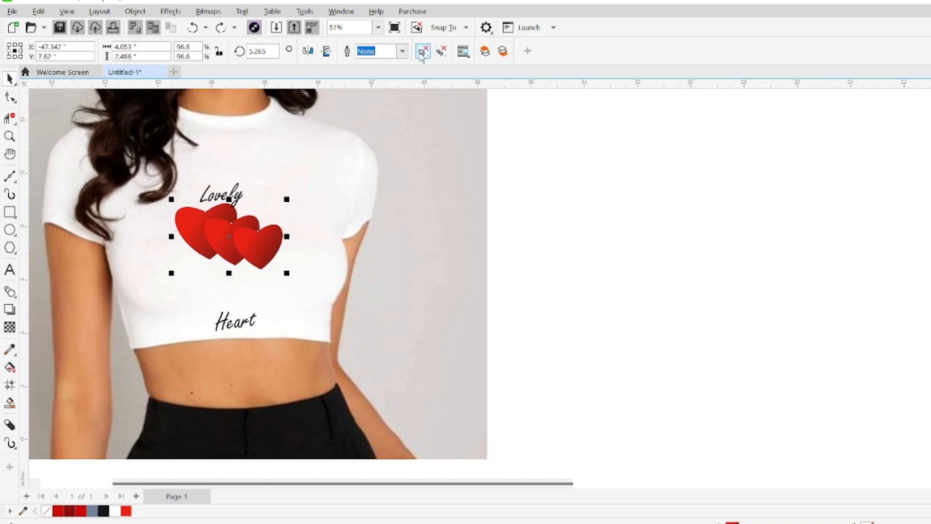
# Step: Ungroup the three hearts and move the two smaller ones apart, down and away from the large heart
pyautogui.click(422, 53)
pyautogui.click(569, 199)
pyautogui.moveTo(271, 246); pyautogui.dragTo(300, 390)
pyautogui.moveTo(237, 245); pyautogui.dragTo(275, 320)
pyautogui.moveTo(275, 314); pyautogui.dragTo(252, 277)
pyautogui.click(194, 226)
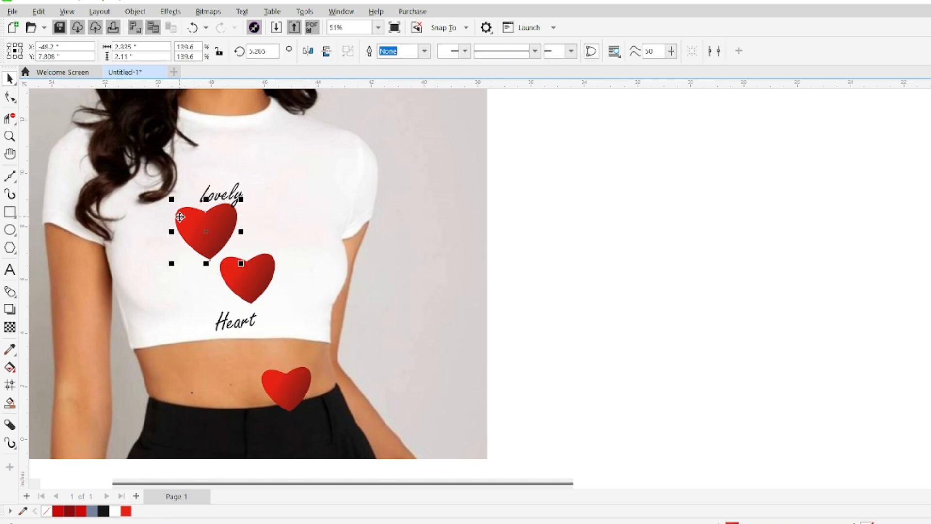
# Step: Enlarge the largest heart slightly and bring the two smaller hearts back so that all three overlap diagonally
pyautogui.moveTo(241, 263); pyautogui.dragTo(242, 244)
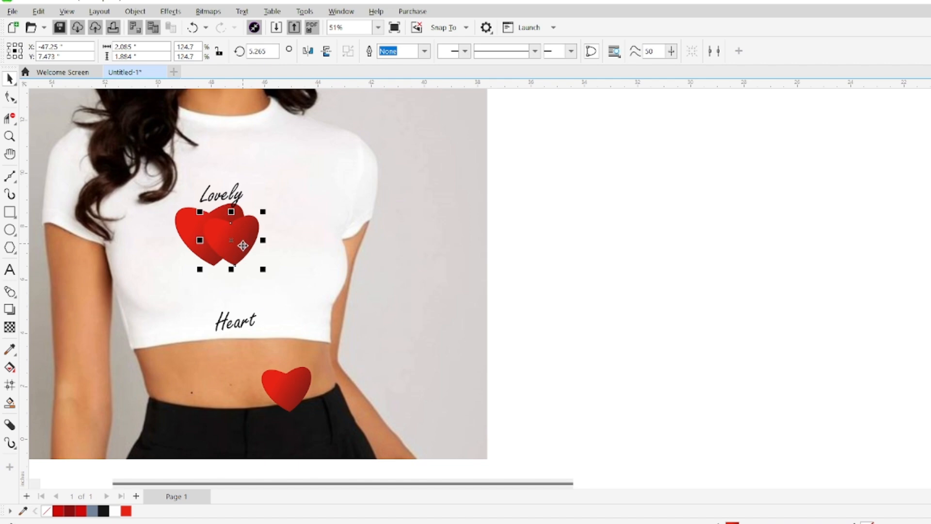
pyautogui.moveTo(280, 379); pyautogui.dragTo(272, 260)
pyautogui.click(242, 245)
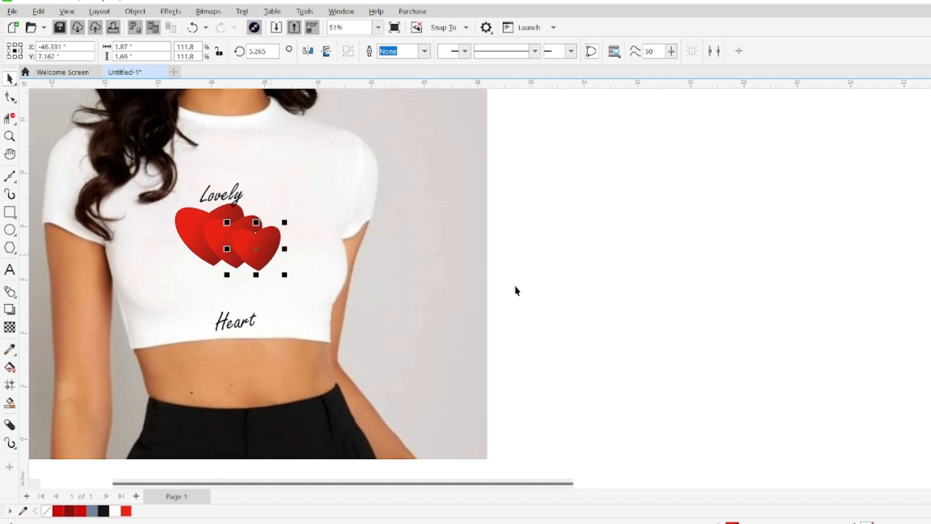
# Step: Shift the word Lovely slightly up and left above the hearts, and move Heart back up just beneath them
pyautogui.click(538, 290)
pyautogui.moveTo(236, 197)
pyautogui.mouseDown()
pyautogui.moveTo(275, 162)
pyautogui.moveTo(238, 197)
pyautogui.moveTo(227, 190)
pyautogui.mouseUp()
pyautogui.moveTo(251, 327); pyautogui.dragTo(247, 281)
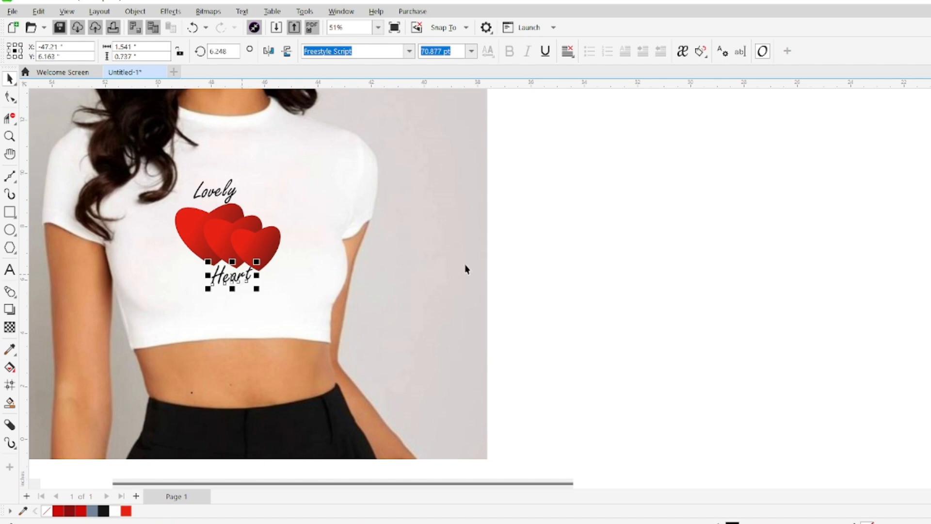
pyautogui.click(536, 128)
# Step: Rotate Lovely to about 12.49° and Heart to about 8.97°, nudging Heart slightly down from the hearts
pyautogui.click(230, 196)
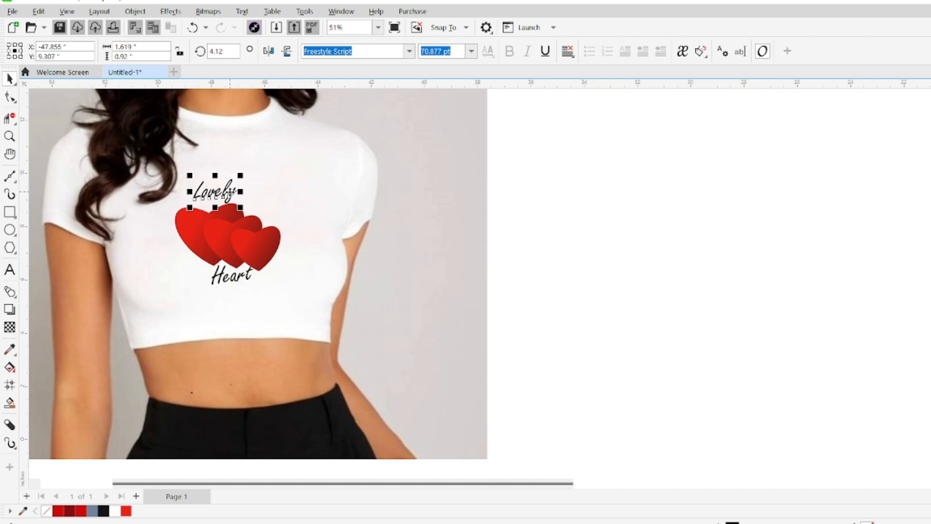
pyautogui.click(10, 79)
pyautogui.click(209, 196)
pyautogui.moveTo(184, 196); pyautogui.dragTo(185, 200)
pyautogui.click(232, 273)
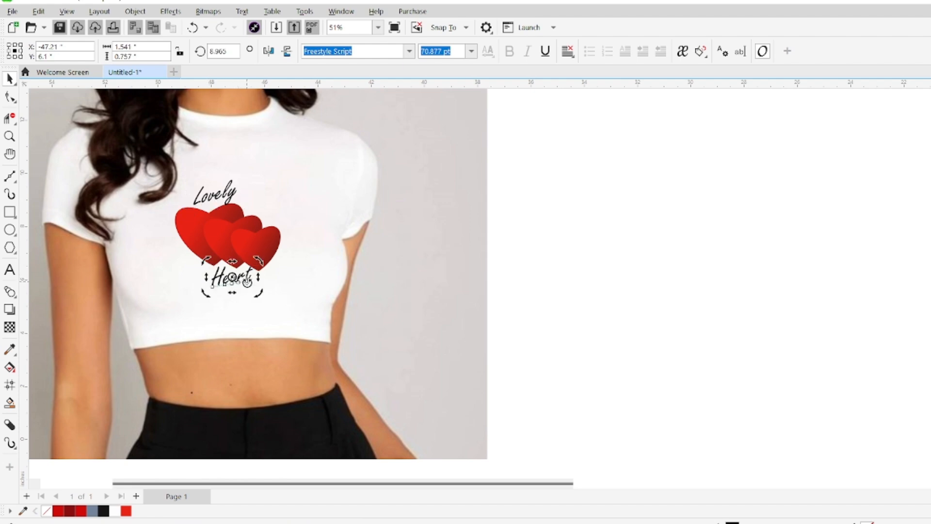
pyautogui.click(579, 210)
pyautogui.moveTo(239, 276)
pyautogui.mouseDown()
pyautogui.moveTo(241, 324)
pyautogui.moveTo(241, 280)
pyautogui.mouseUp()
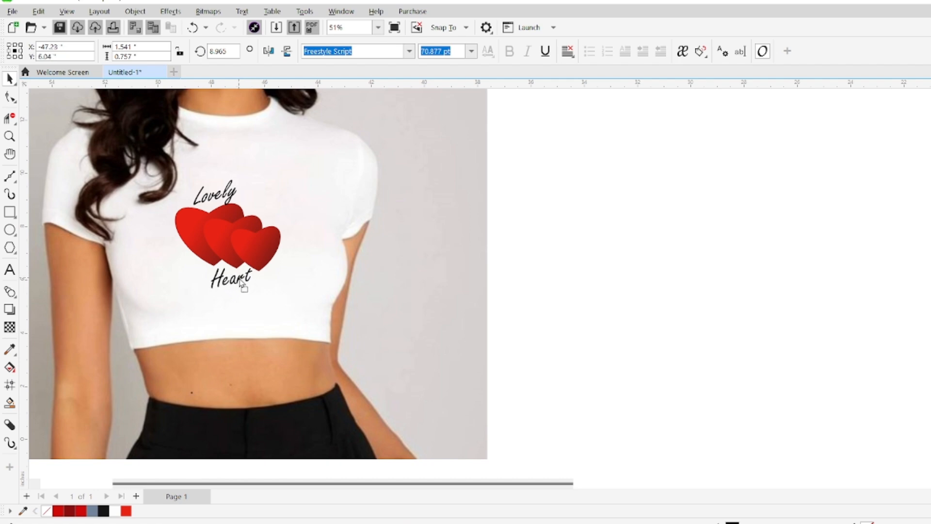
# Step: Enlarge the hearts and both words together until the text is about 75.2 pt, and shift the design slightly upward
pyautogui.click(588, 232)
pyautogui.moveTo(541, 197); pyautogui.dragTo(173, 317)
pyautogui.moveTo(287, 294); pyautogui.dragTo(293, 299)
pyautogui.moveTo(245, 242)
pyautogui.mouseDown()
pyautogui.moveTo(248, 372)
pyautogui.moveTo(248, 226)
pyautogui.moveTo(248, 237)
pyautogui.mouseUp()
pyautogui.click(609, 261)
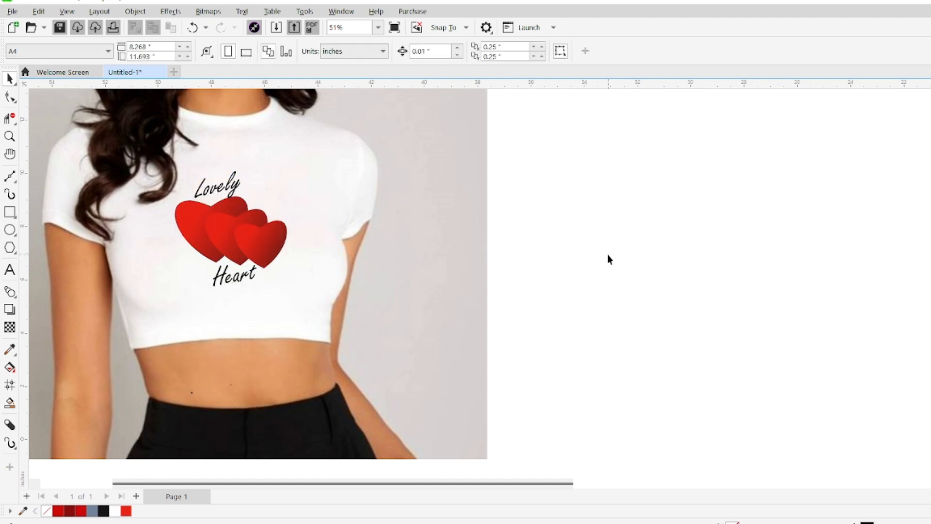
# Step: Rotate the smallest, front heart to about 8.42°
pyautogui.click(280, 240)
pyautogui.doubleClick(280, 241)
pyautogui.click(11, 80)
pyautogui.click(261, 239)
pyautogui.moveTo(294, 274); pyautogui.dragTo(297, 274)
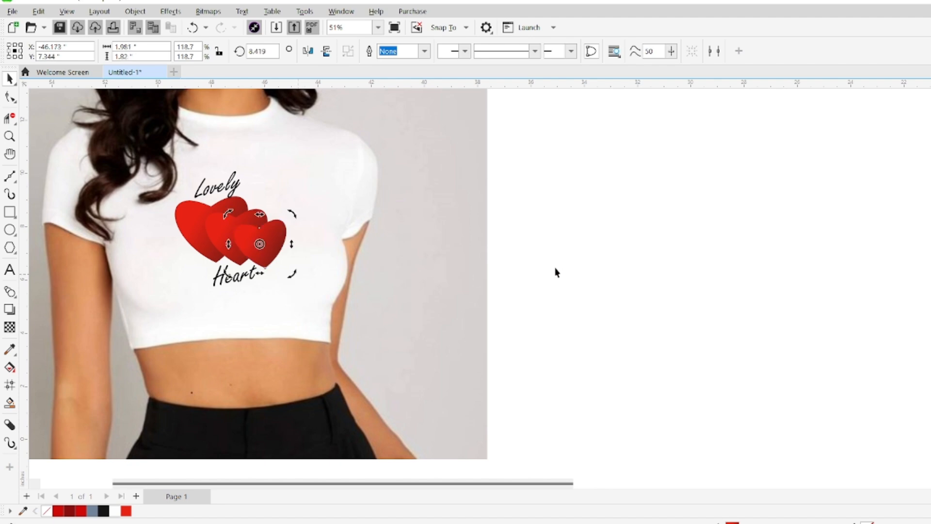
pyautogui.click(574, 262)
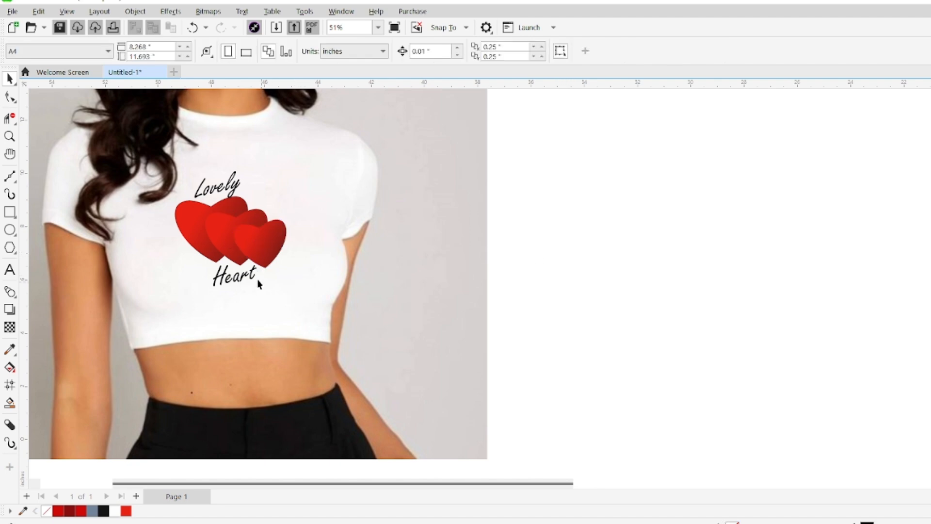
# Step: Give the words Lovely and Heart a black outline to thicken their lettering
pyautogui.click(223, 184)
pyautogui.click(229, 185)
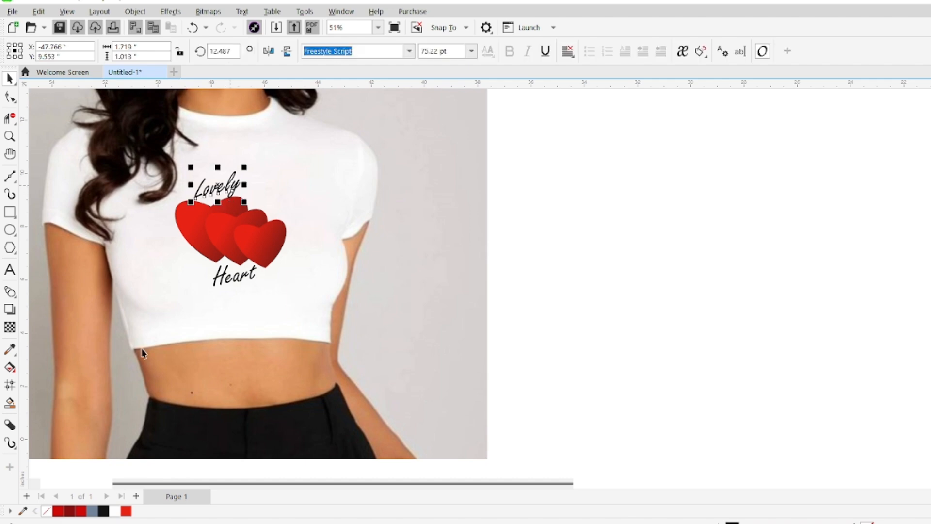
pyautogui.rightClick(103, 511)
pyautogui.click(233, 280)
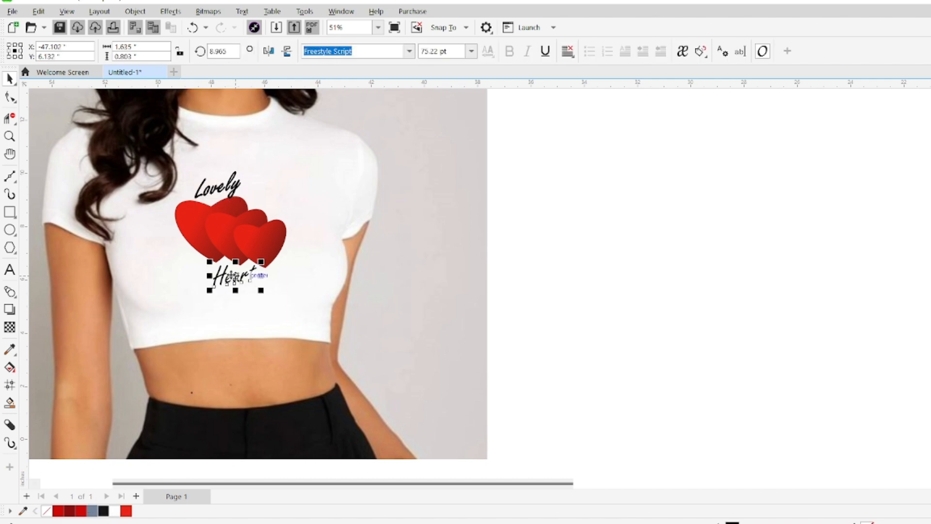
pyautogui.rightClick(103, 511)
pyautogui.click(679, 247)
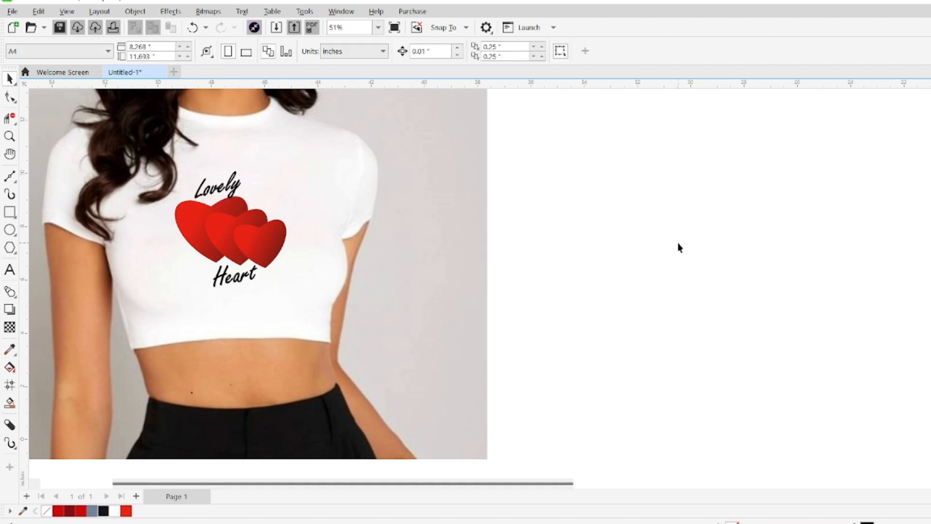